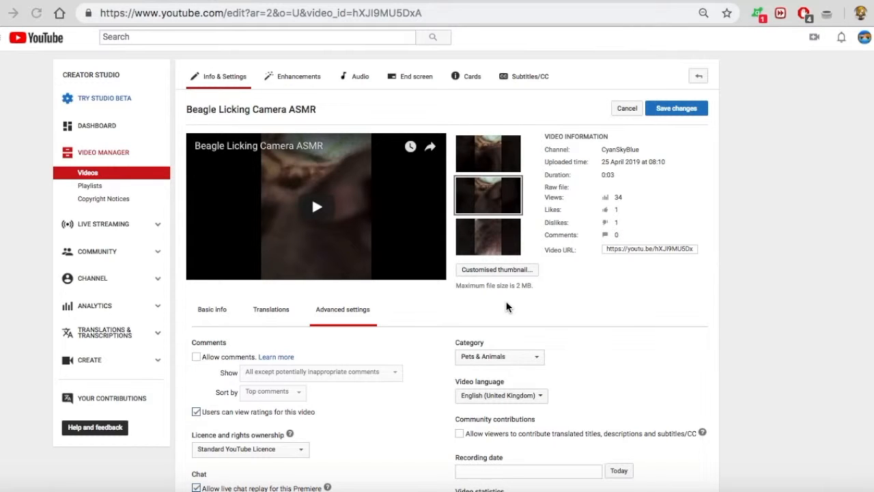
scroll(539, 298, down, 3)
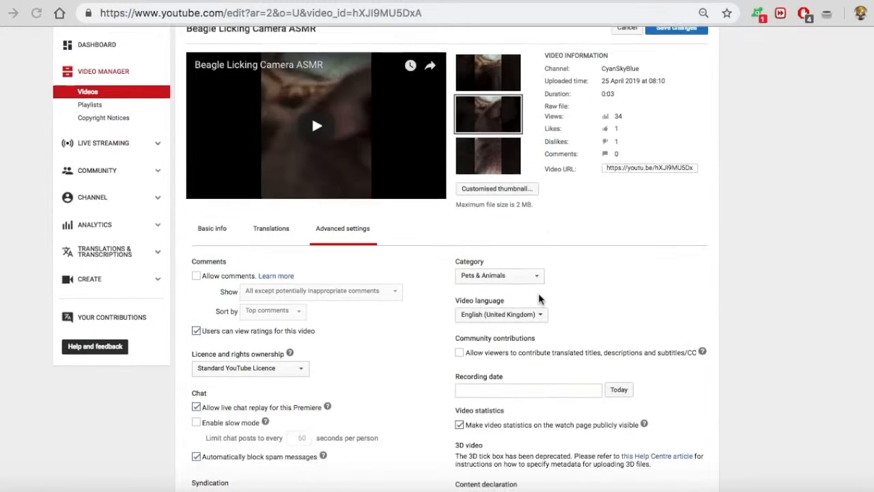
scroll(539, 298, down, 2)
scroll(539, 298, down, 3)
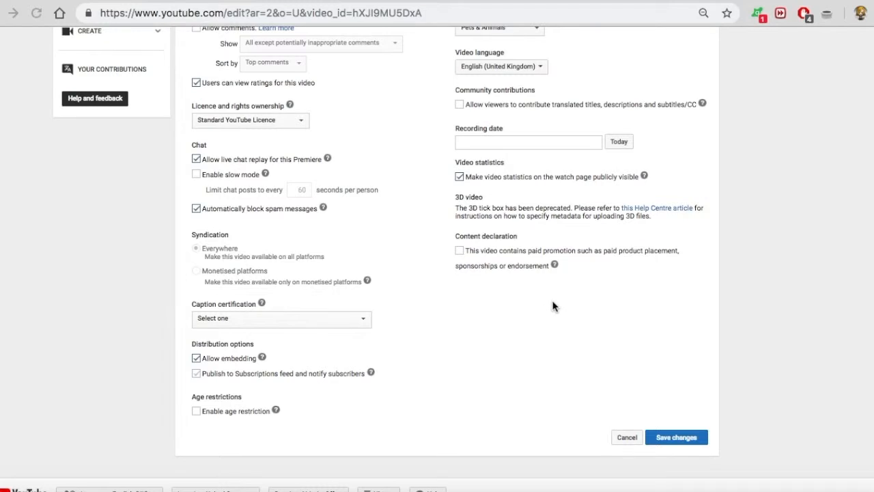
Tick Allow comments for the Beagle Licking Camera ASMR video and save the changes.
click(196, 56)
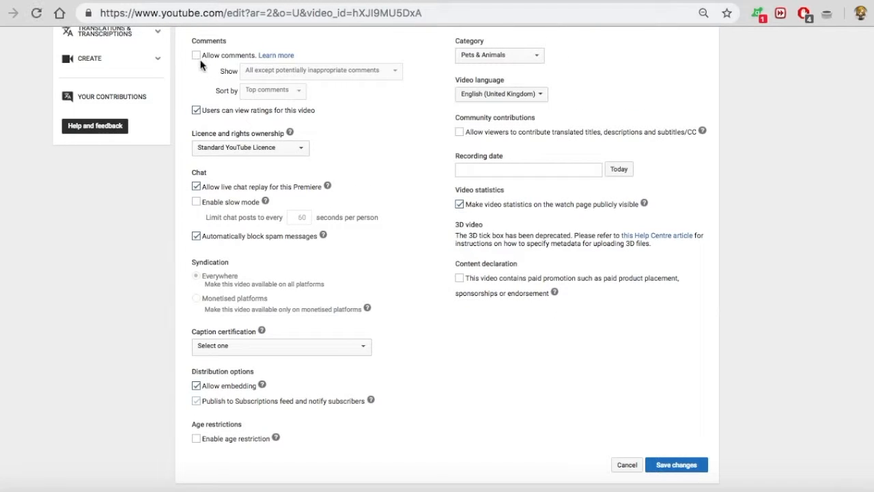
click(673, 465)
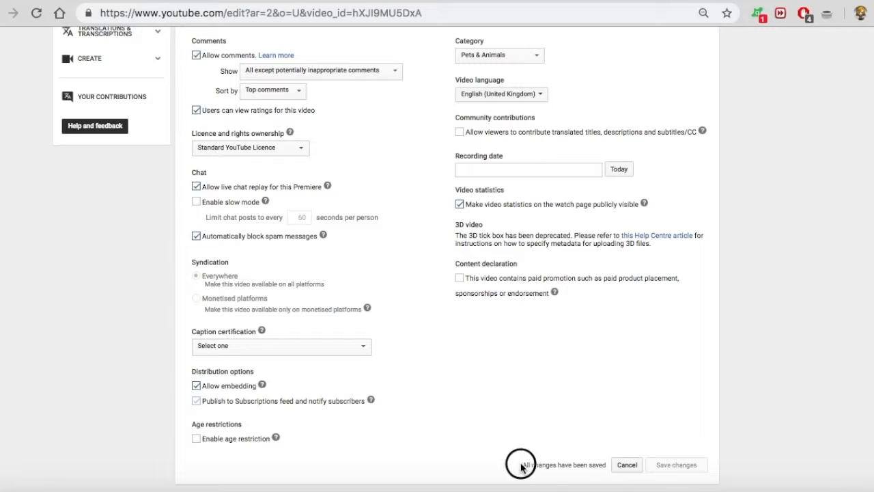
drag(523, 465, 603, 465)
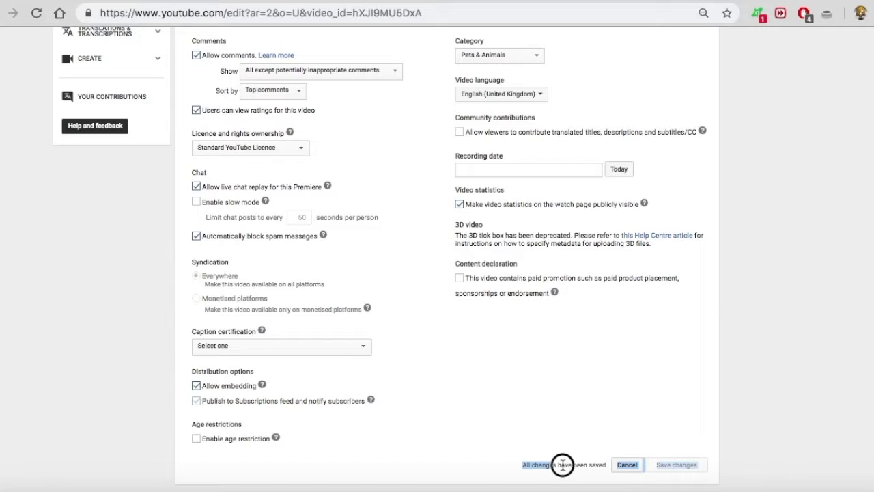
click(604, 464)
scroll(574, 402, up, 6)
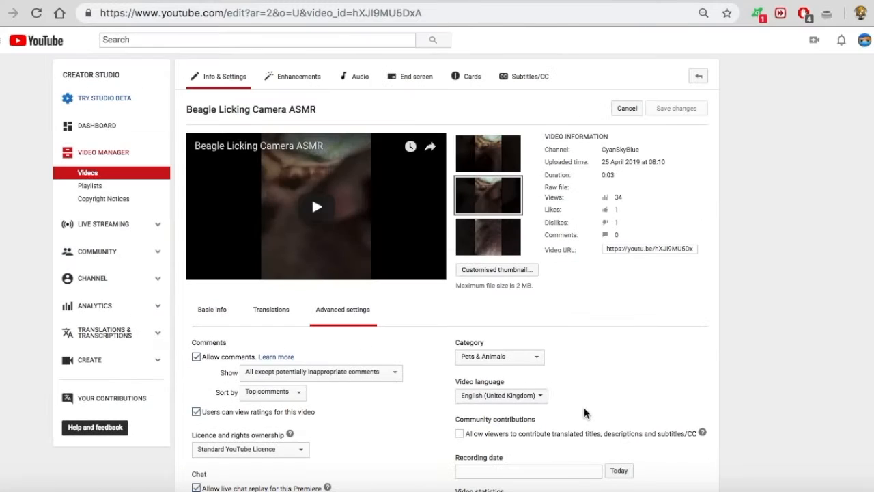
Reload the edit page from the address bar and view the video's Advanced settings.
click(438, 13)
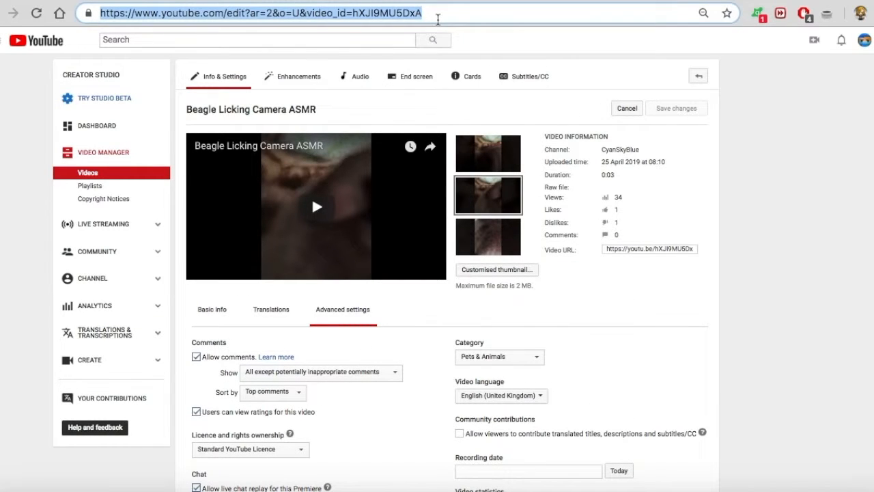
key(Return)
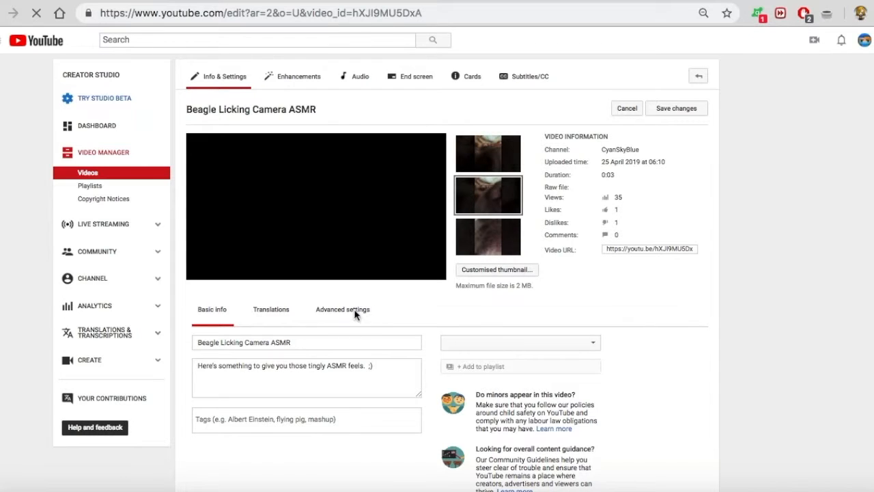
click(355, 310)
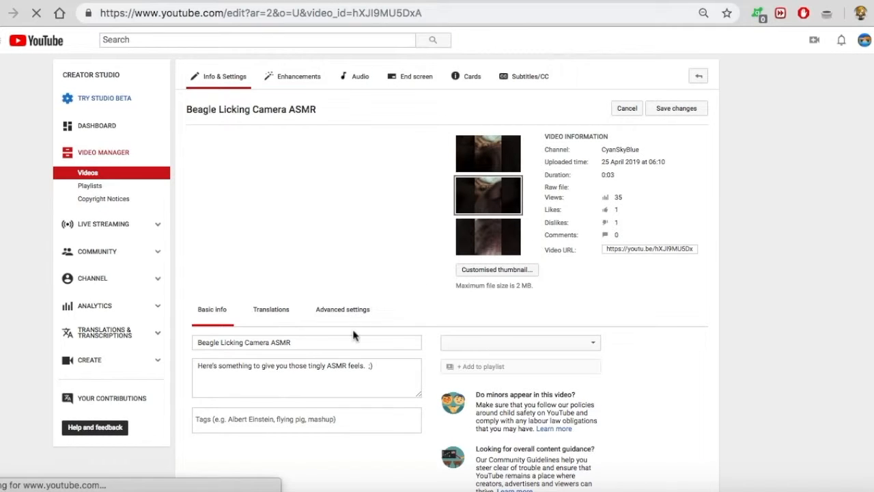
click(427, 13)
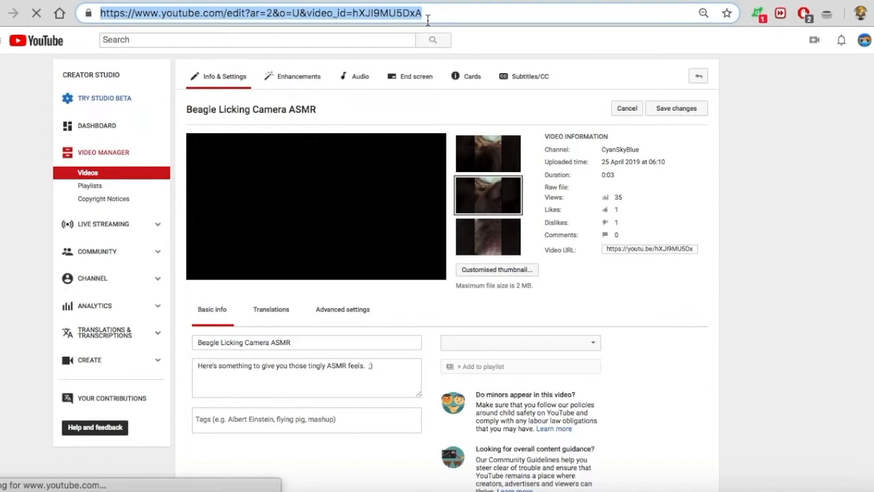
click(427, 13)
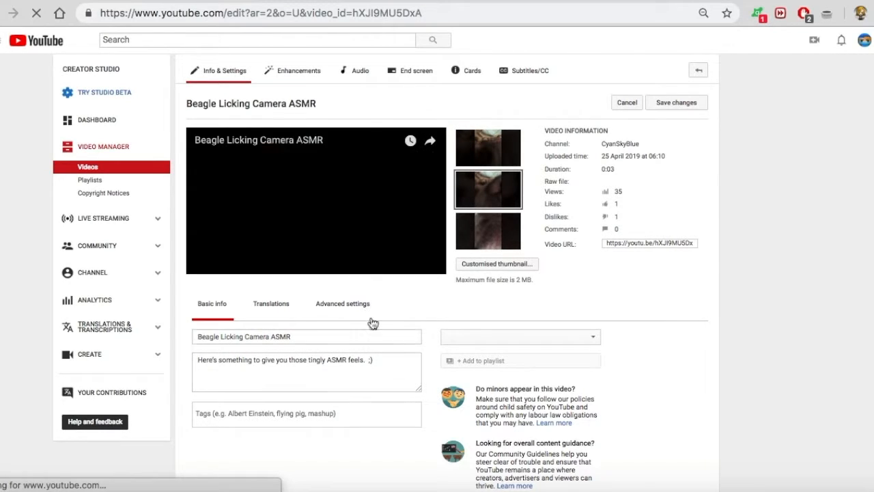
Review Advanced settings showing Allow comments unticked and save the settings again.
click(360, 309)
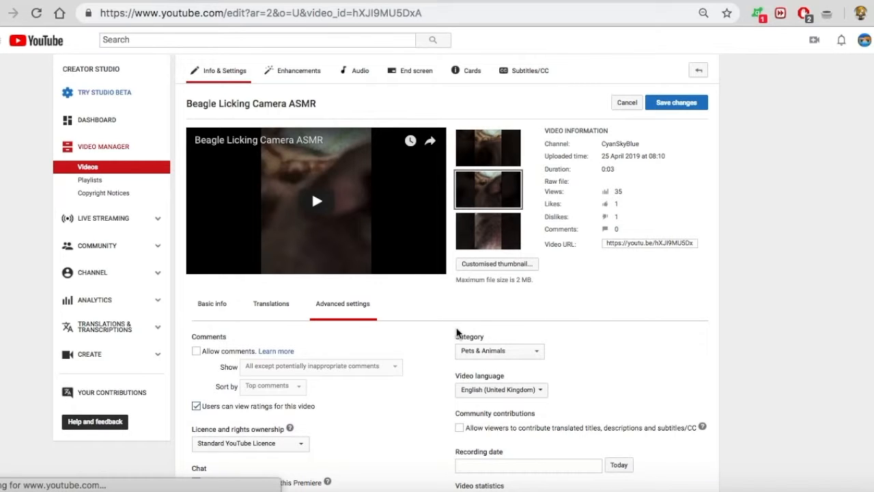
scroll(457, 332, down, 2)
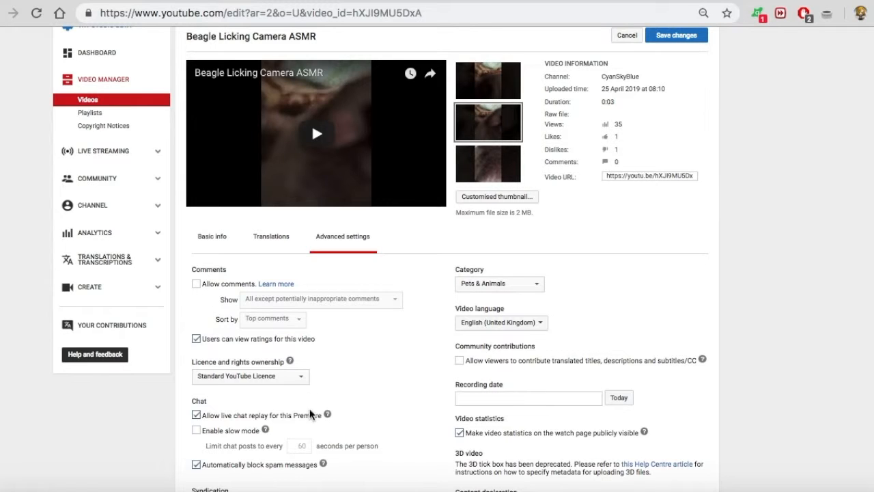
scroll(419, 382, down, 8)
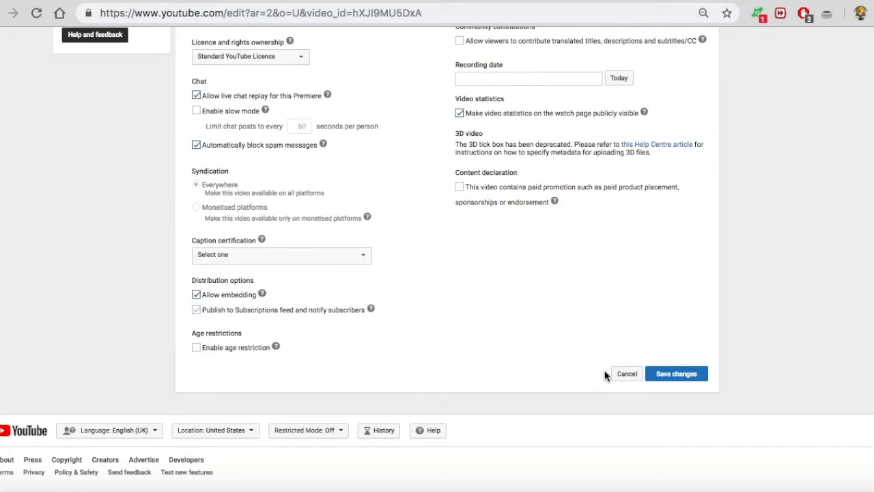
click(688, 375)
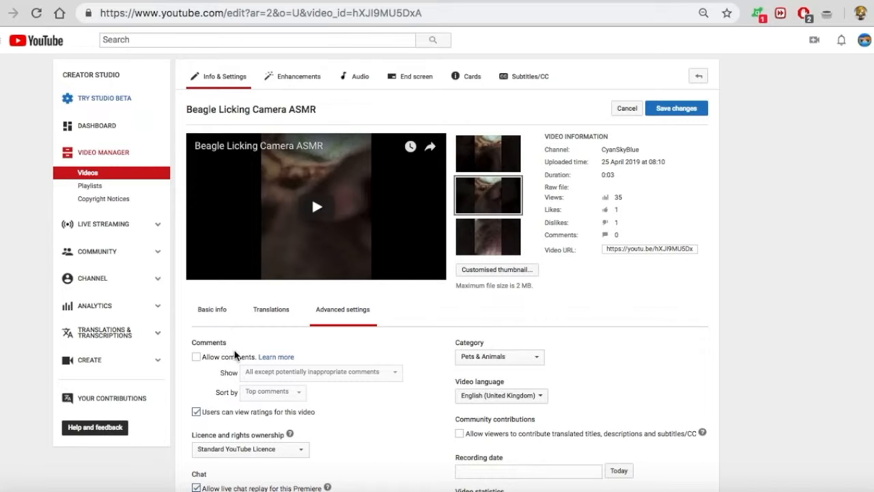
right_click(238, 371)
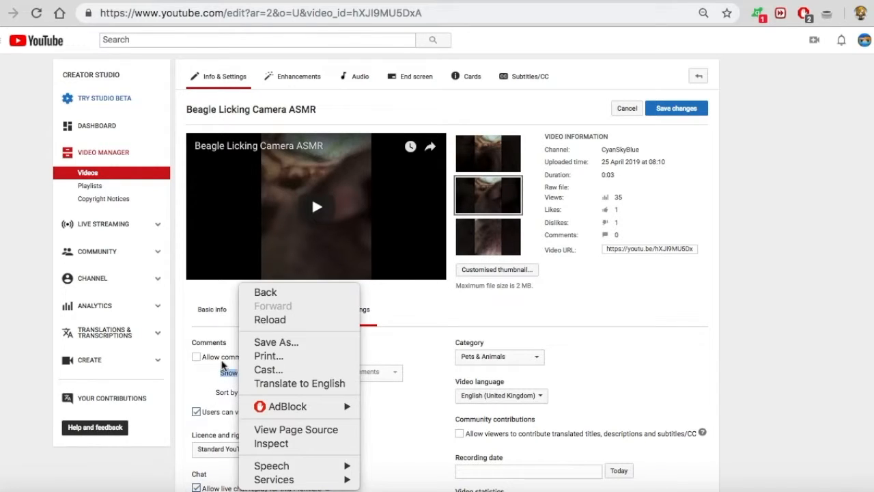
Toggle the Allow comments checkbox on and back off before leaving for the watch page.
click(222, 365)
click(228, 359)
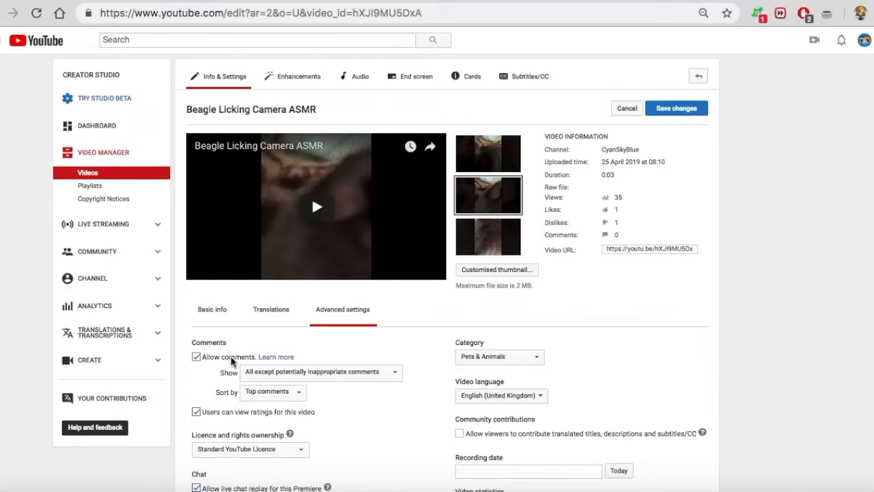
click(233, 359)
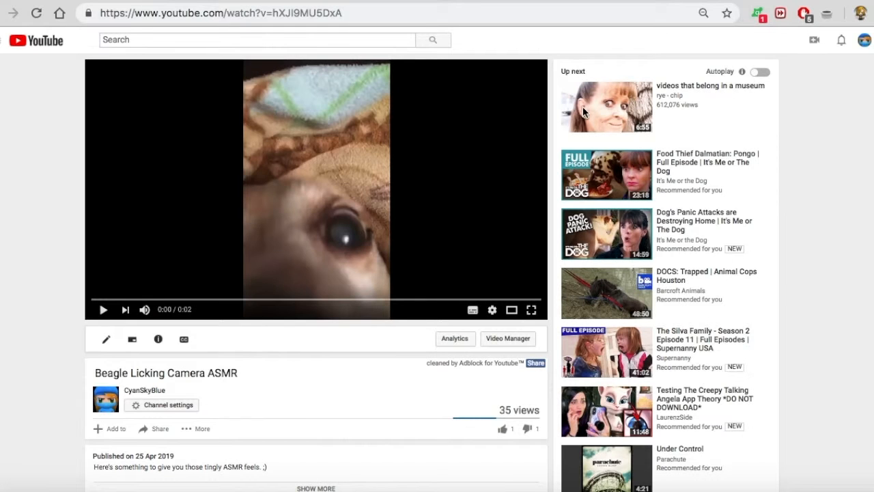
Play the Beagle video and highlight the 'Comments are disabled' notice on its watch page.
click(431, 182)
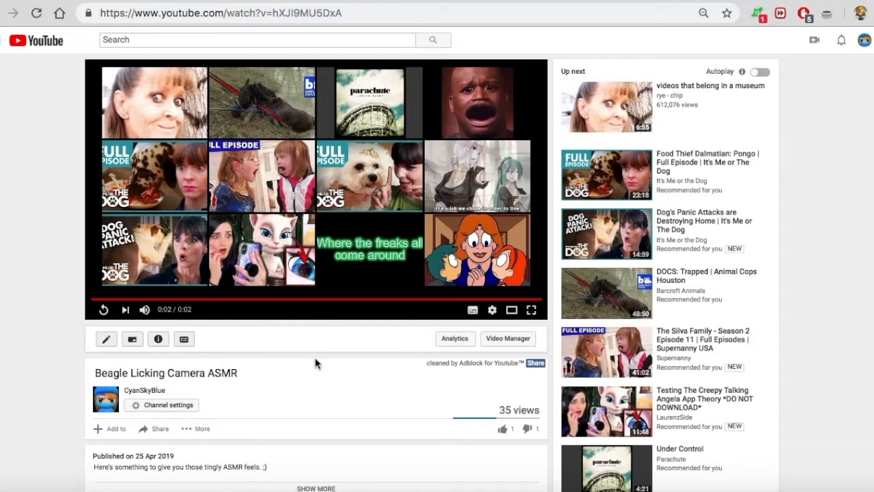
scroll(334, 369, down, 3)
scroll(338, 360, down, 3)
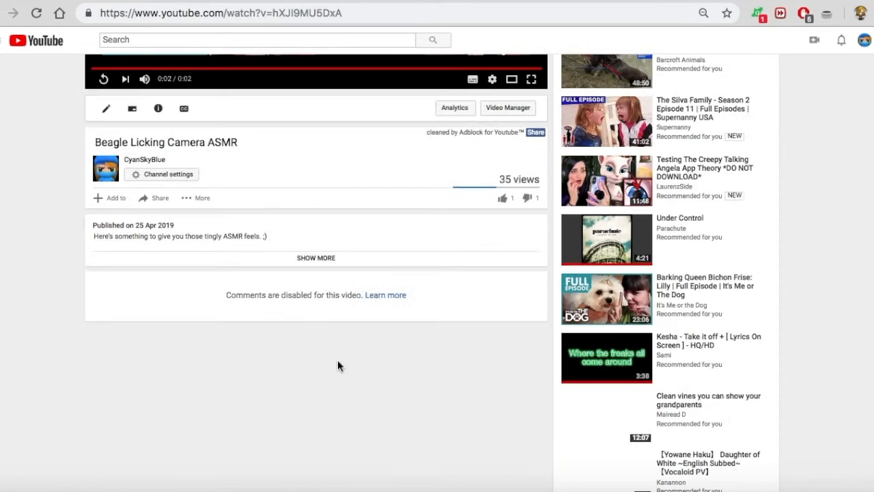
click(226, 306)
drag(227, 306, 209, 294)
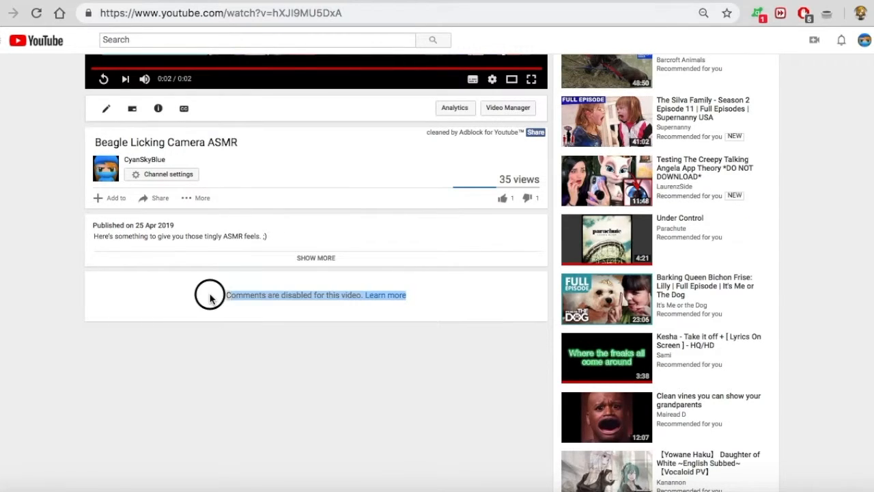
click(226, 355)
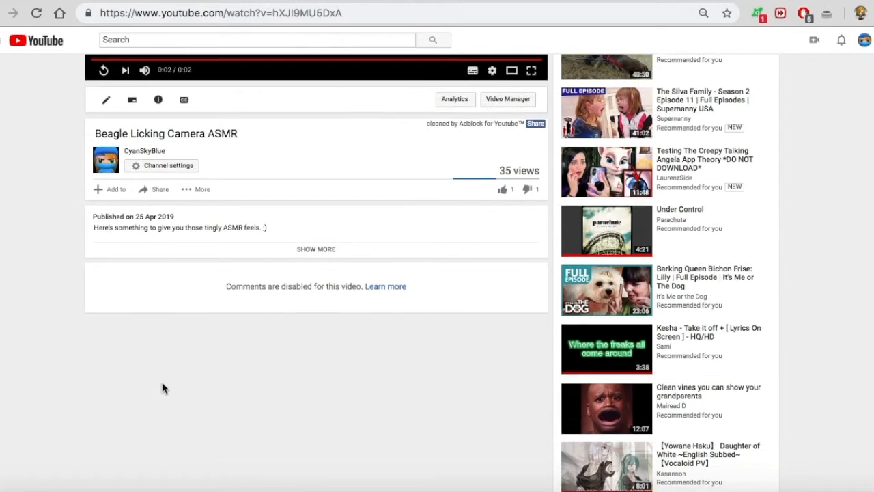
scroll(170, 386, up, 4)
scroll(324, 397, down, 2)
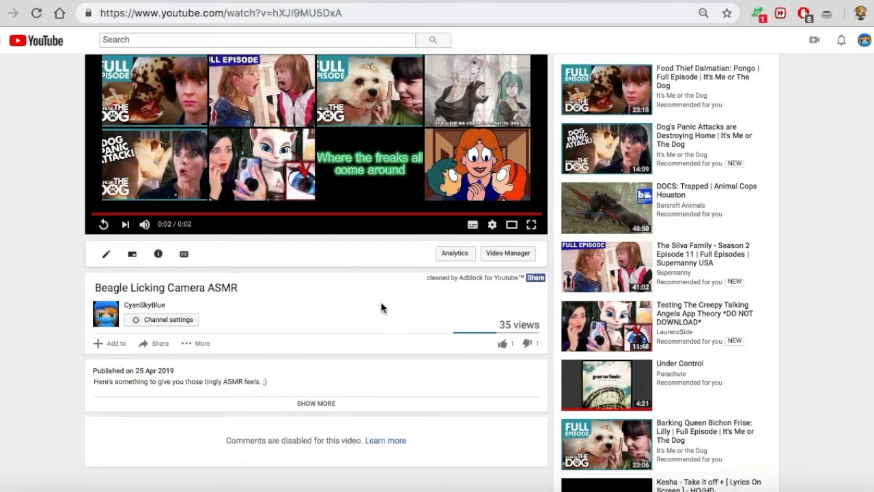
scroll(373, 327, up, 3)
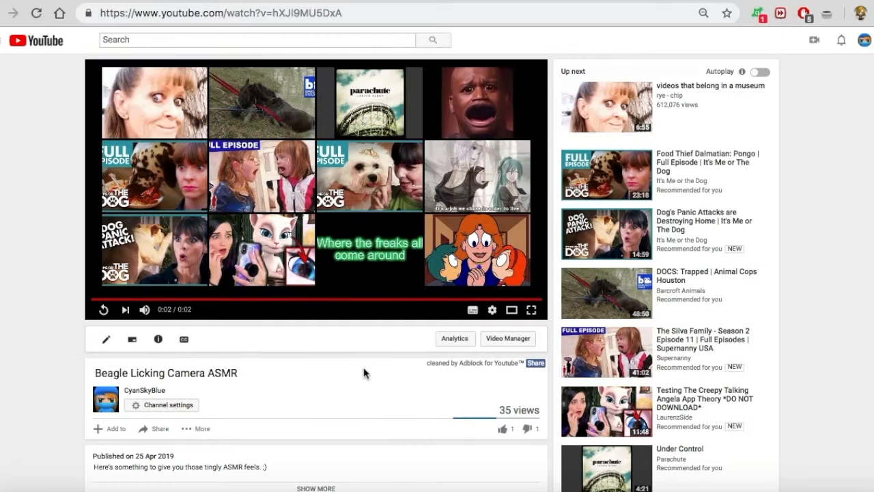